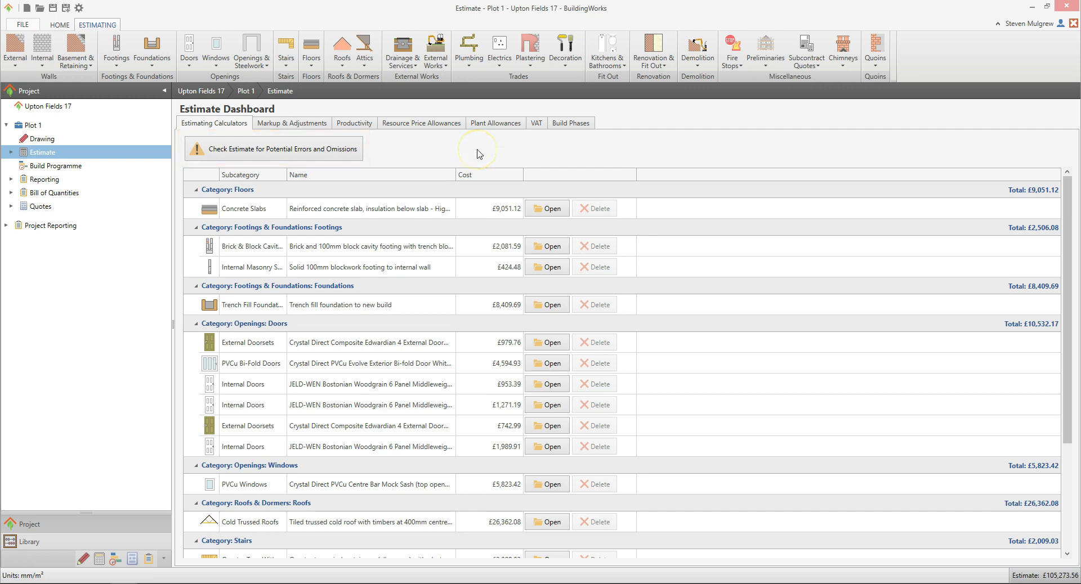
Start Plot 1's build programme with a start date of 05/03/2018 and the Typical Build Programme template
left_click(54, 167)
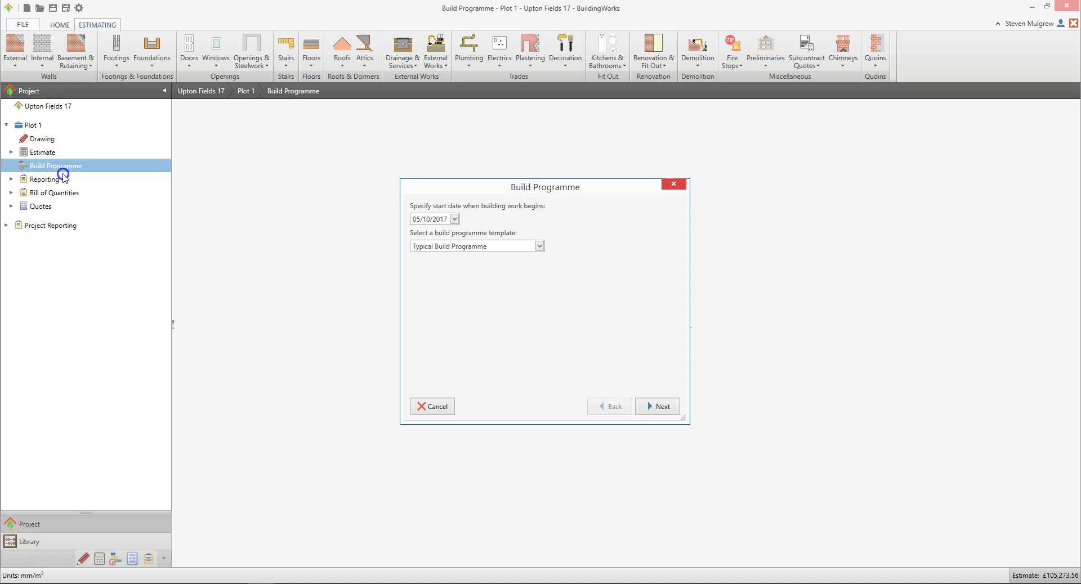
left_click(455, 219)
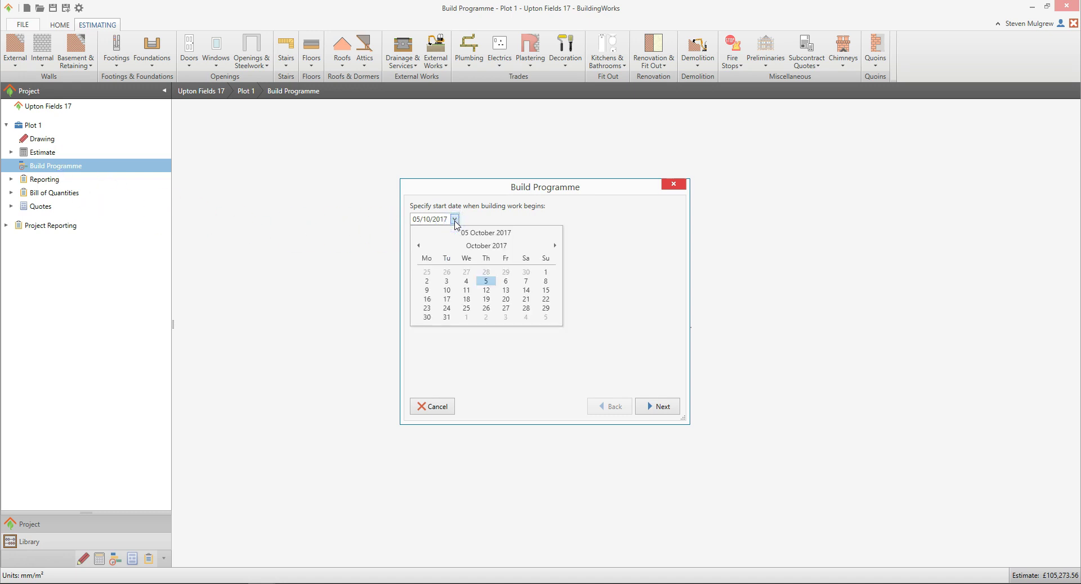
left_click(554, 247)
left_click(554, 246)
left_click(554, 247)
left_click(554, 247)
left_click(554, 247)
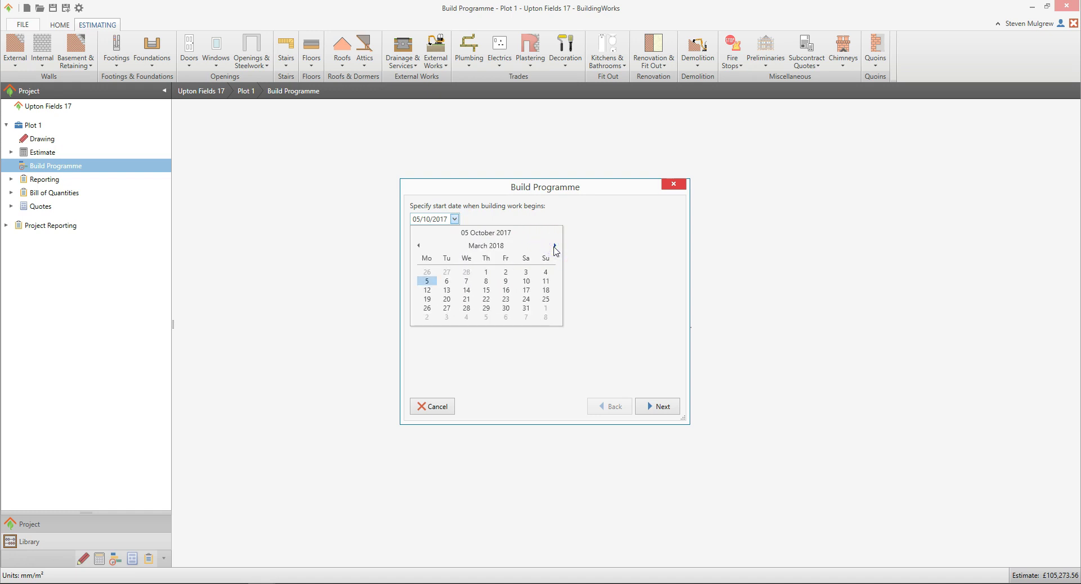
left_click(426, 283)
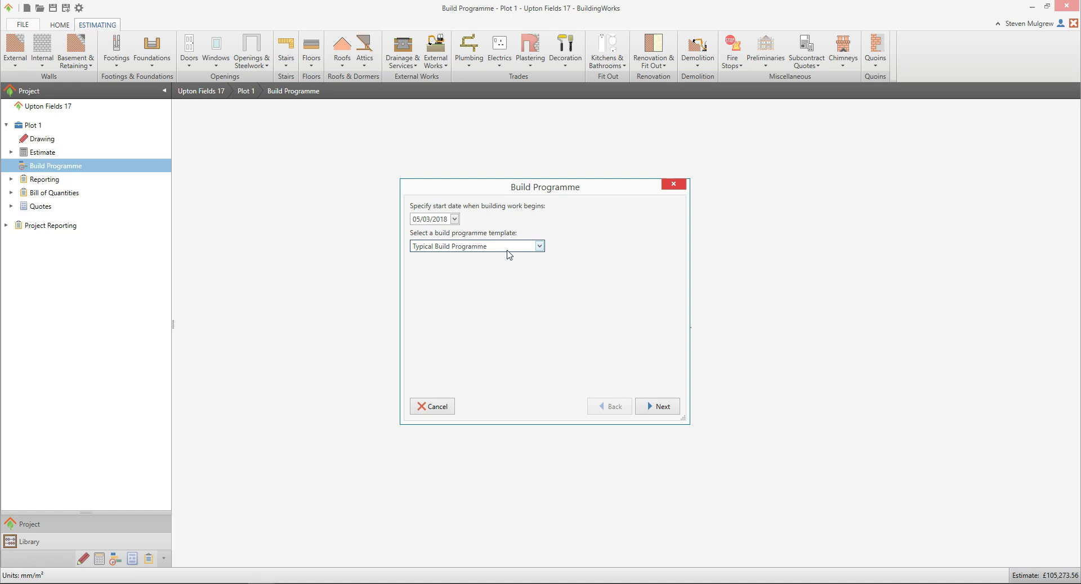
left_click(675, 409)
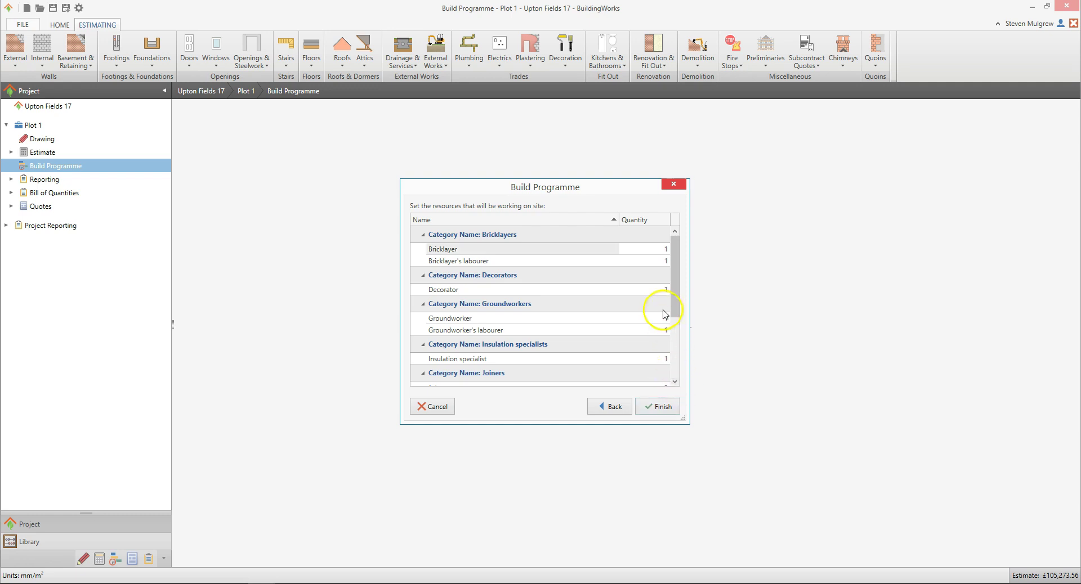
Set the Bricklayer quantity to 2 and generate the build programme
left_click(651, 250)
left_click(666, 247)
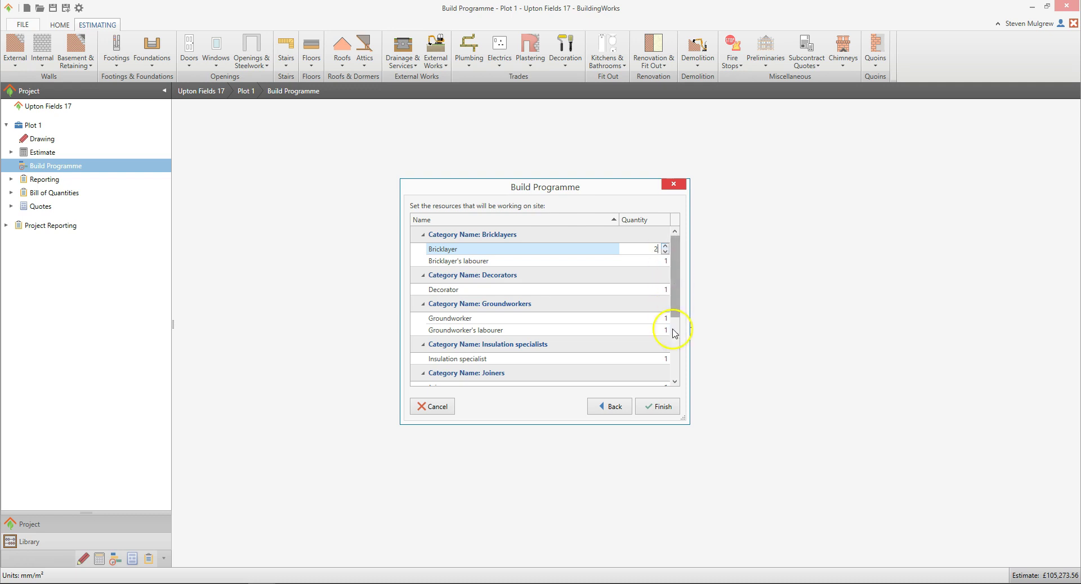
left_click(663, 409)
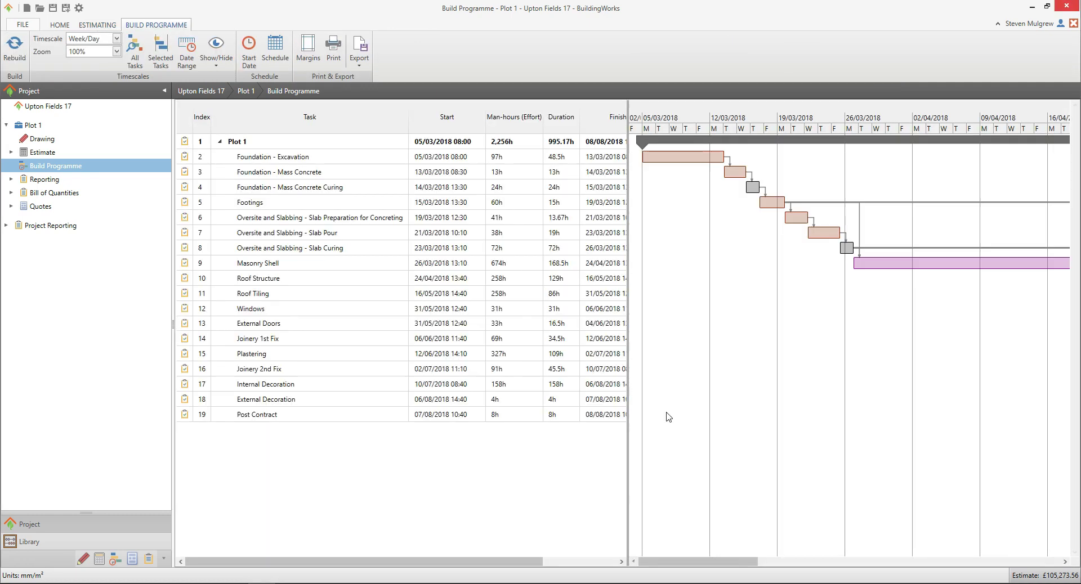
Narrow the task table to the Start column to give the Gantt chart more width
left_click(604, 486)
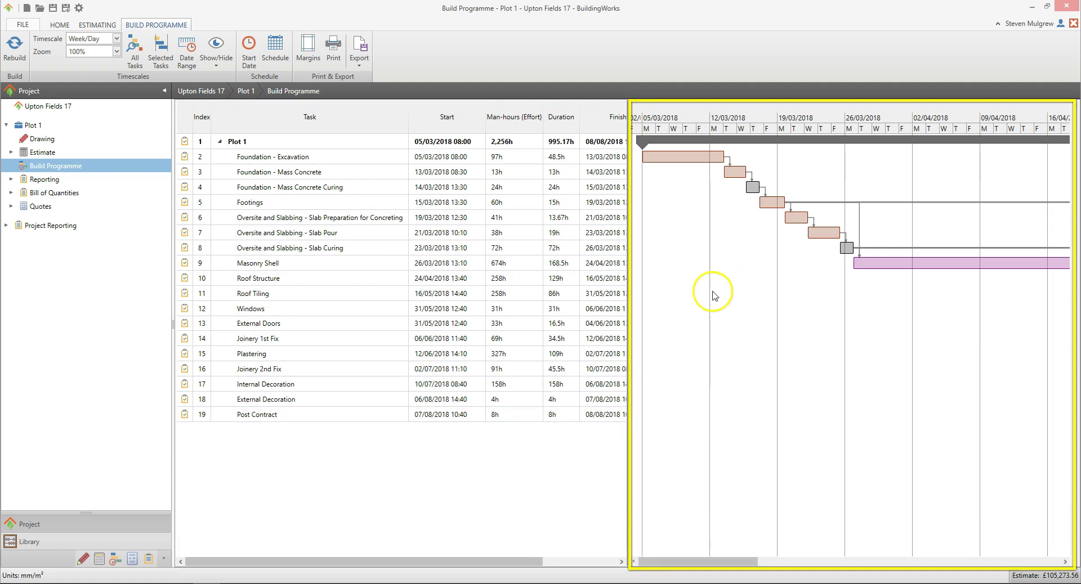
mouse_move(517, 562)
left_mouse_down()
mouse_move(608, 563)
mouse_move(501, 569)
left_mouse_up()
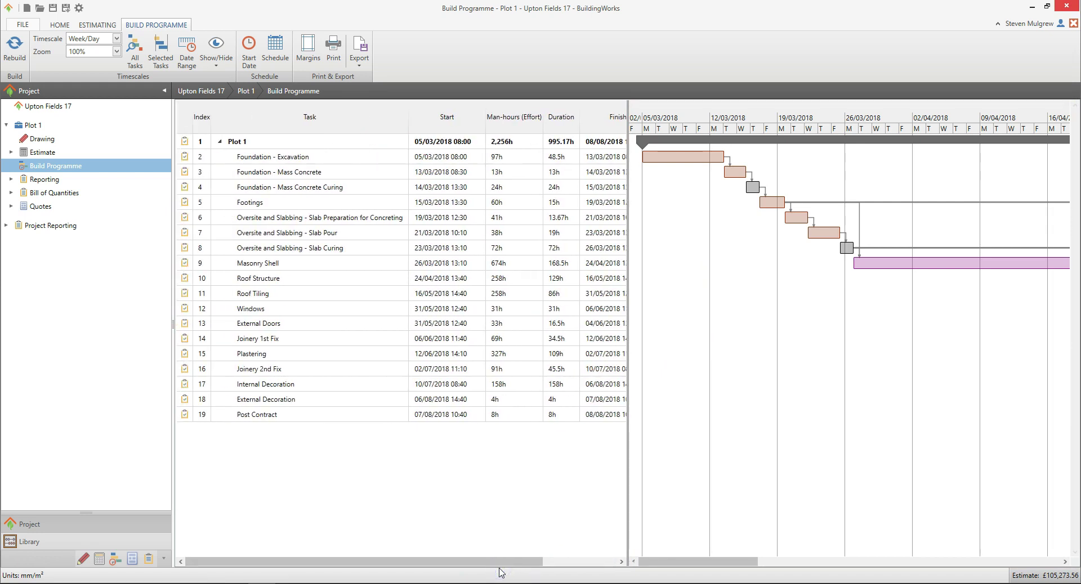
left_click(628, 329)
left_click_drag(628, 329, 483, 341)
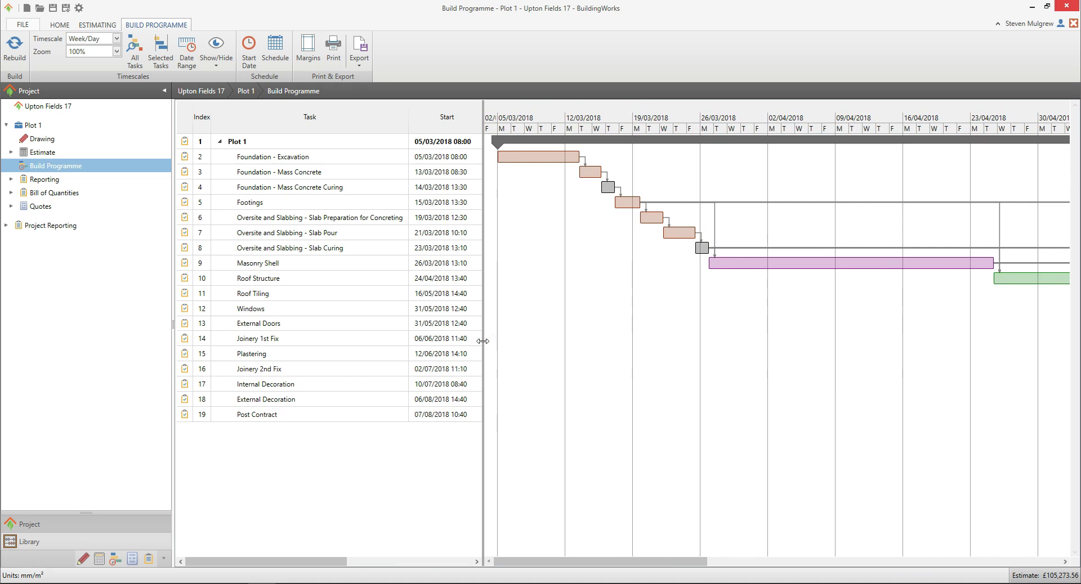
Move the programme's start date to 12/03/2018
left_click(257, 62)
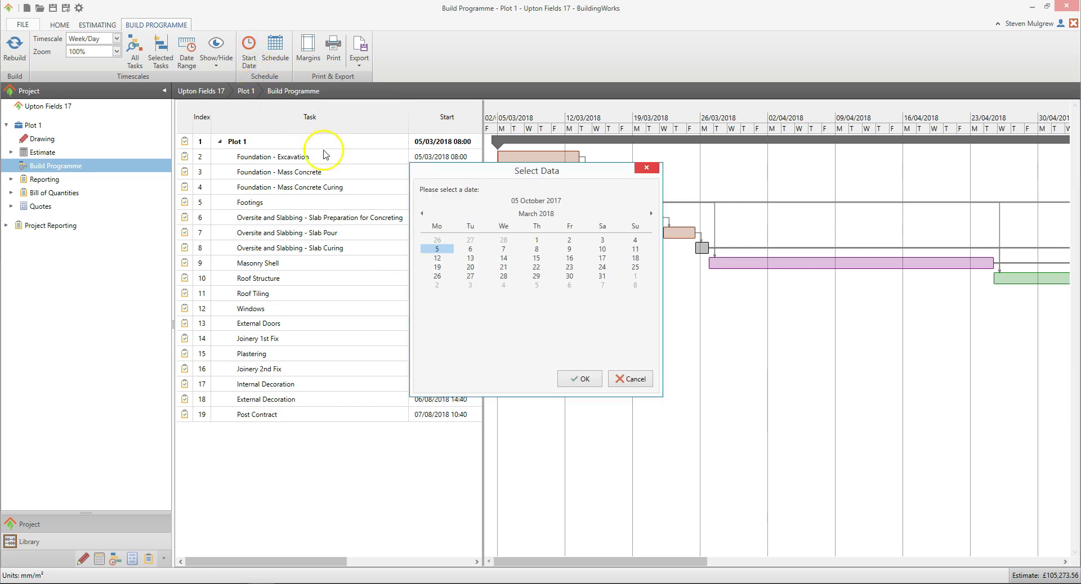
left_click(439, 258)
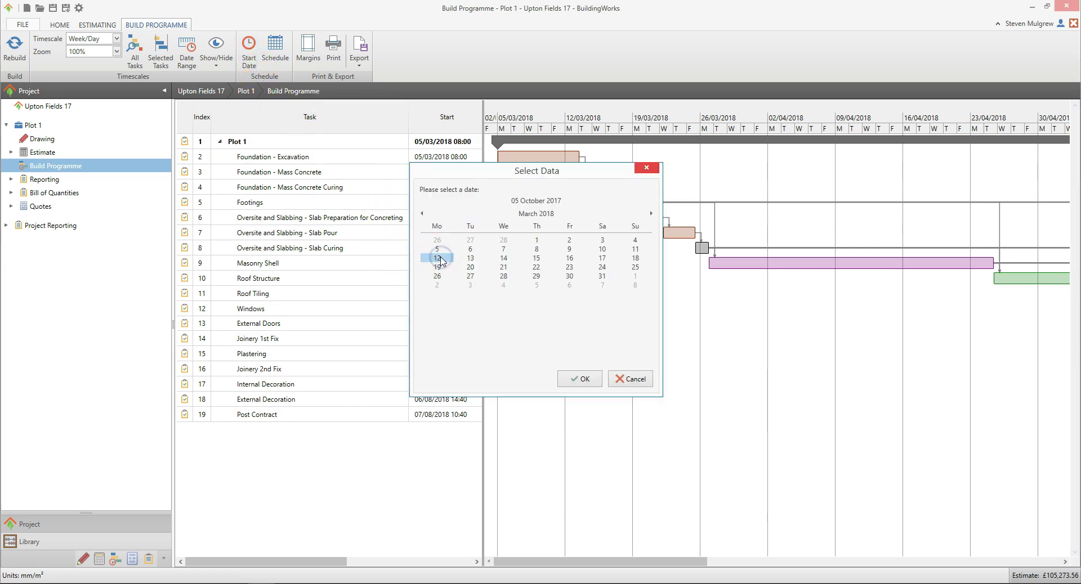
left_click(597, 383)
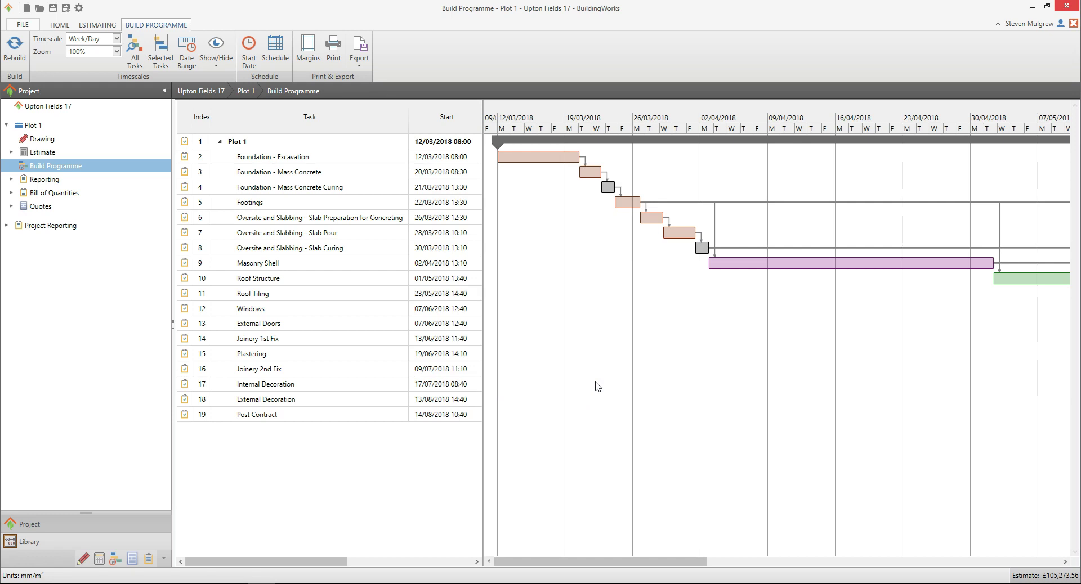
Set Monday's working hours in the schedule to 07:00 to 17:00
left_click(279, 63)
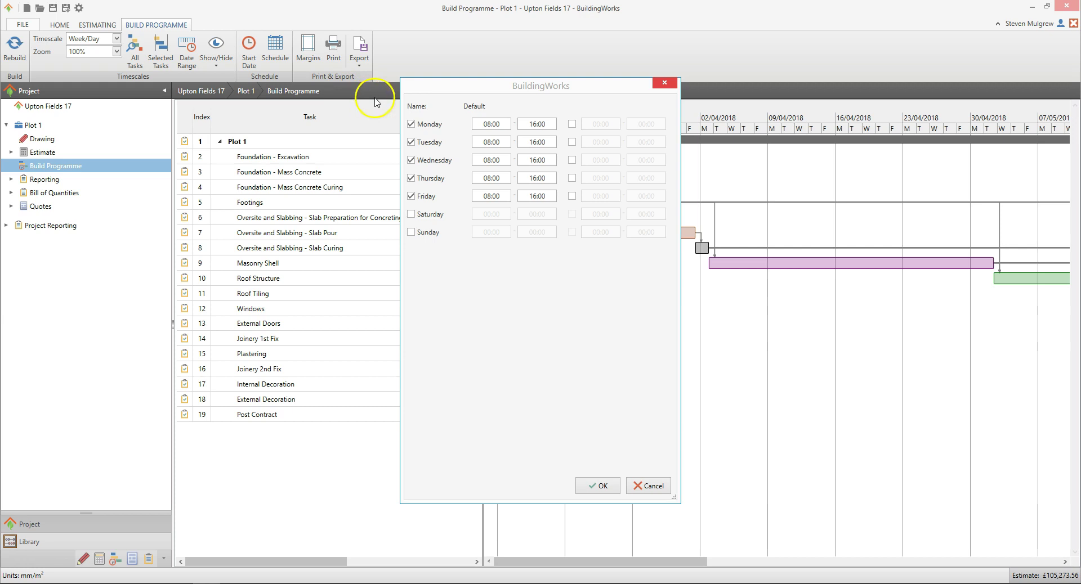
left_click(502, 123)
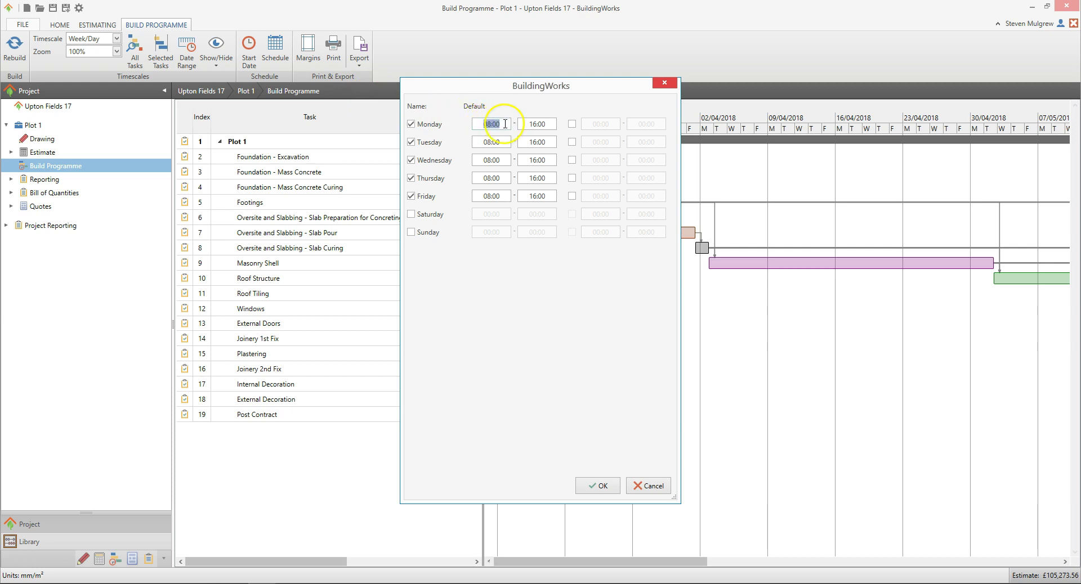
type("07")
left_click(550, 124)
key("Up")
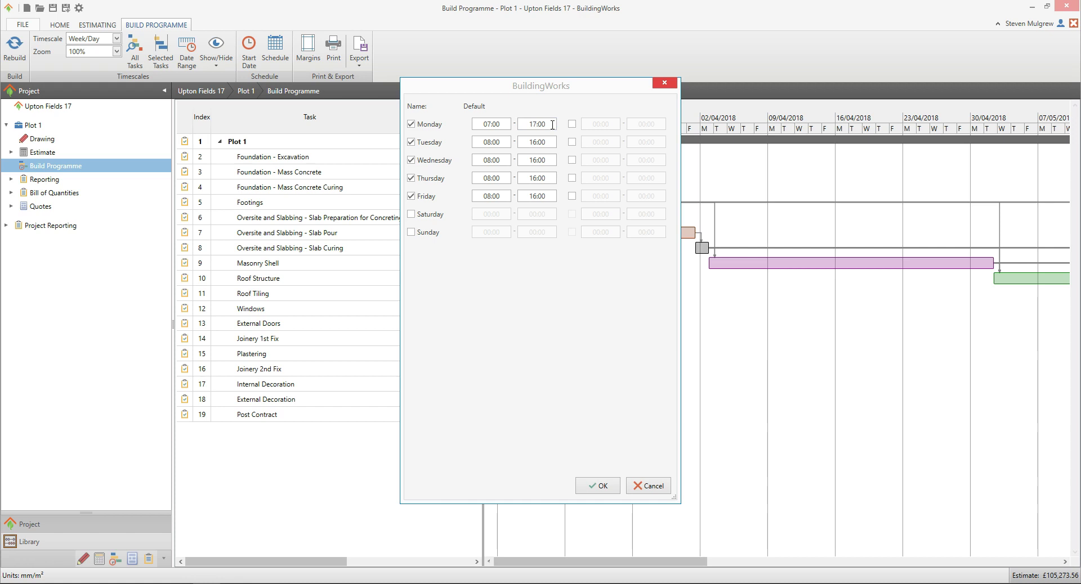
Add a second Monday working period from 12:00 to 16:00, end the first period at 11:00, and apply the schedule
left_click(571, 125)
left_click(605, 124)
type("12")
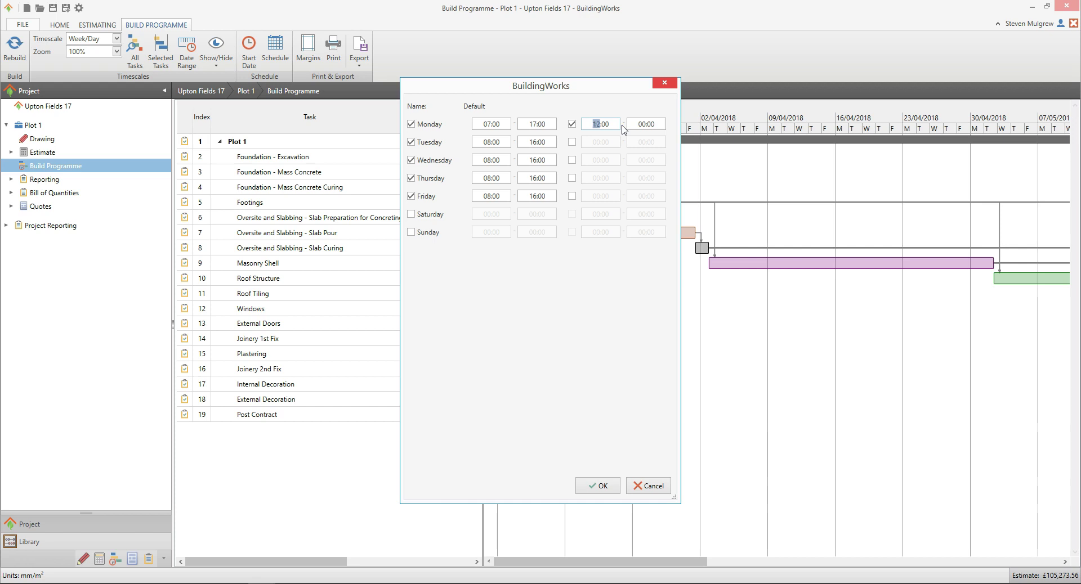
key("Tab")
type("14")
left_click(552, 124)
type("11")
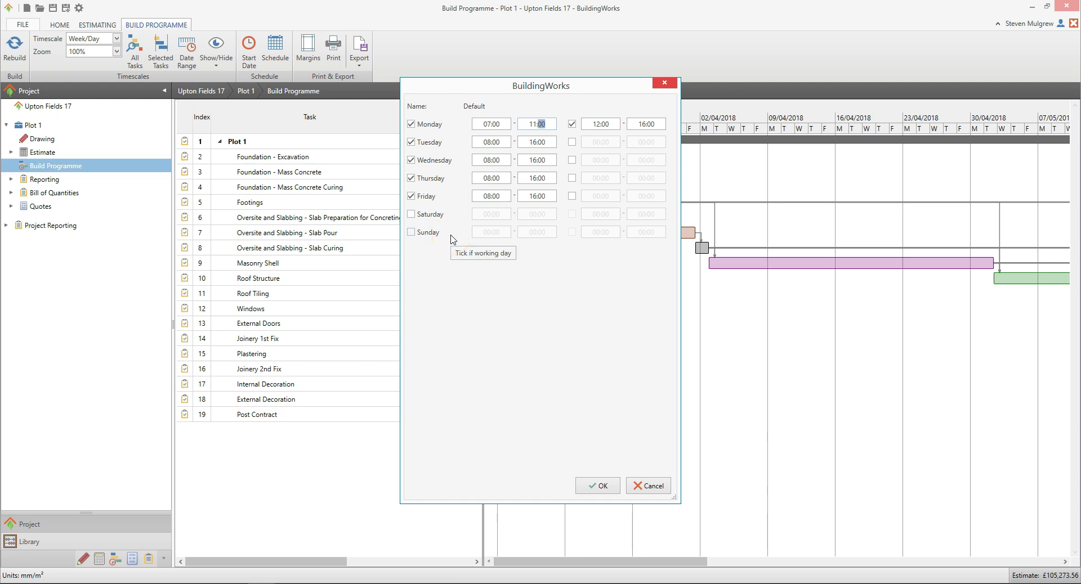
left_click(615, 485)
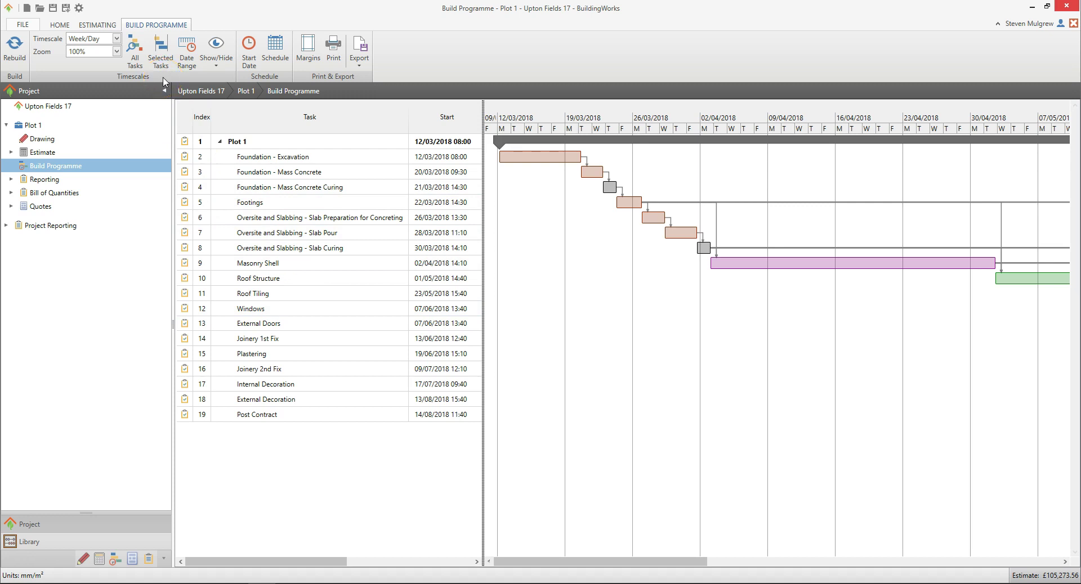
Set the Gantt chart's timescale to Month/Week and its zoom to 75%
left_click(113, 40)
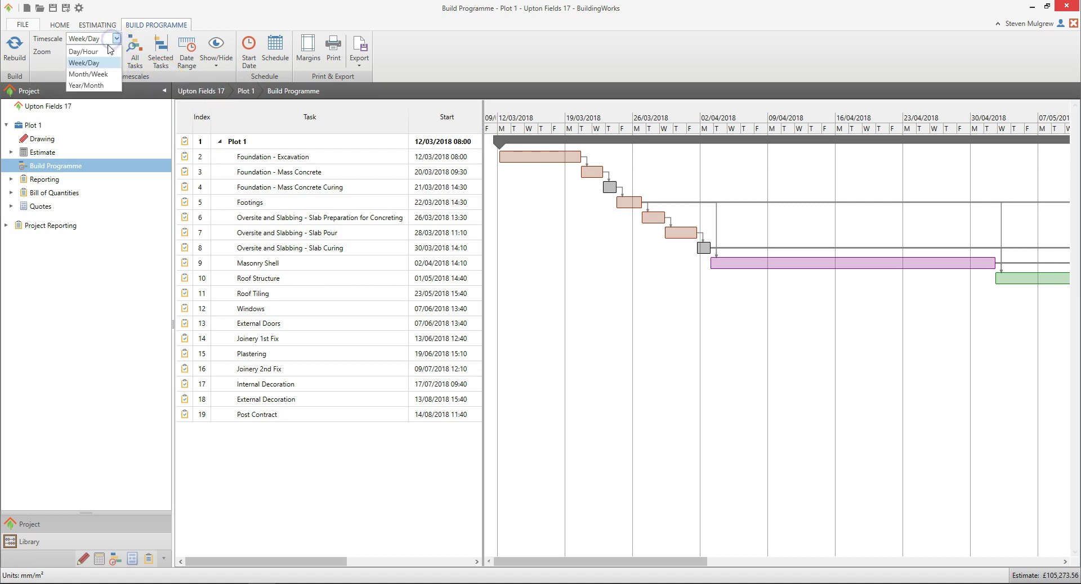
left_click(103, 74)
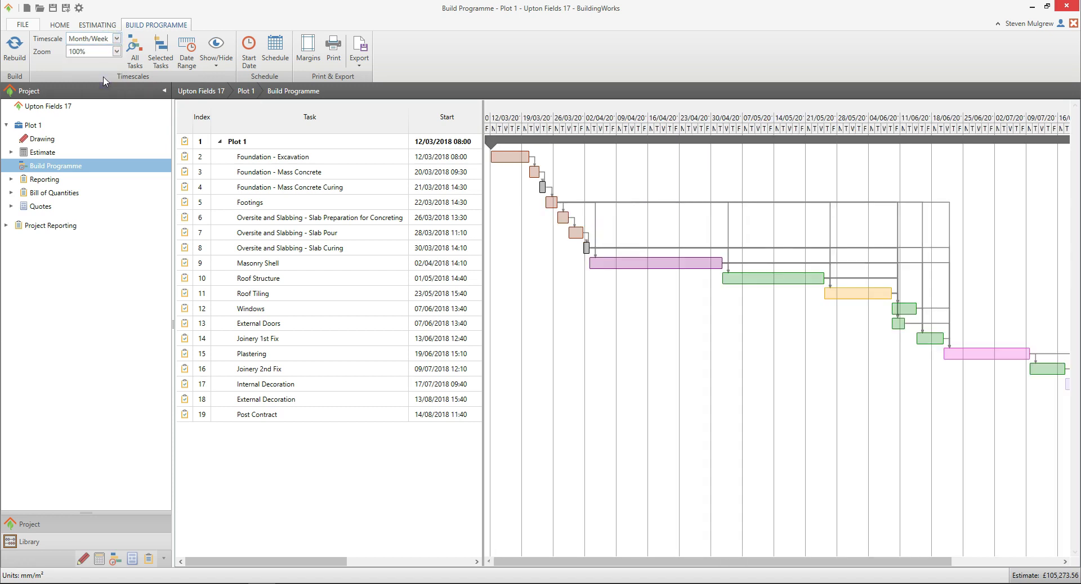
left_click(116, 51)
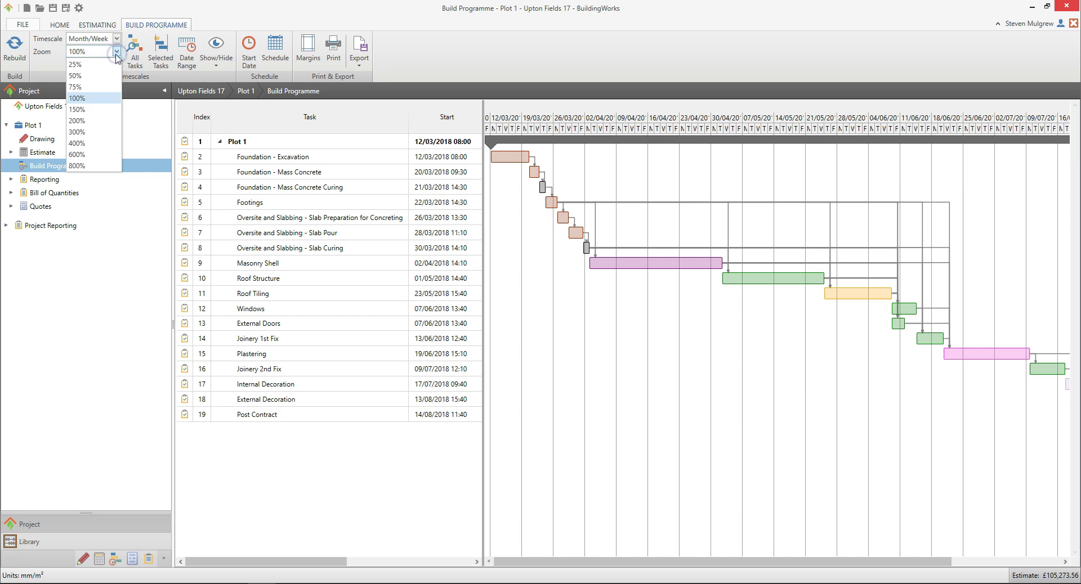
left_click(109, 85)
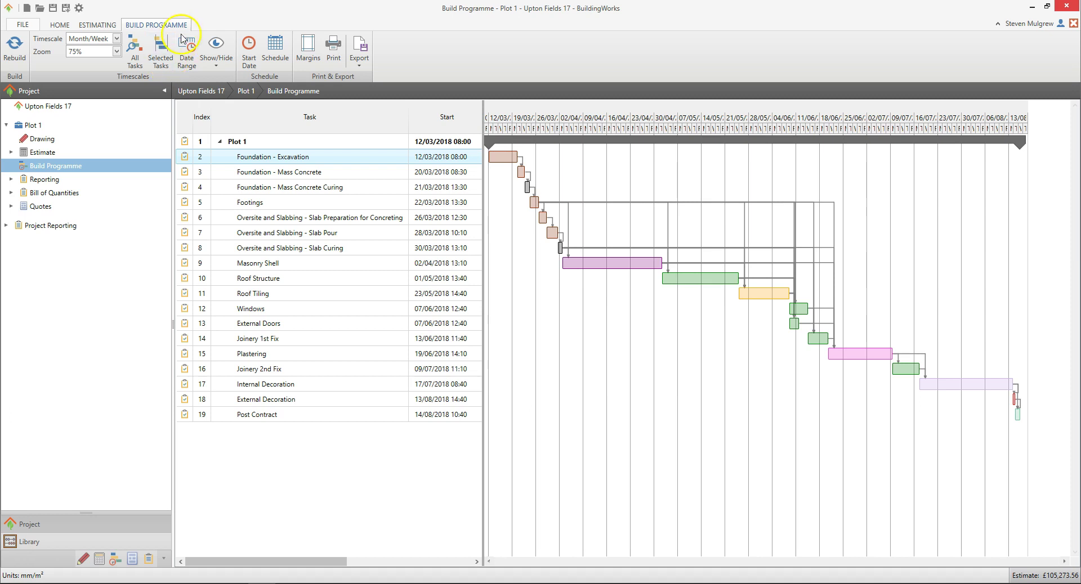
Limit the chart to the three foundation tasks and the Footings task, and restore the display of all tasks
left_click(224, 176, "ctrl")
left_click(224, 189, "ctrl")
left_click(224, 204, "ctrl")
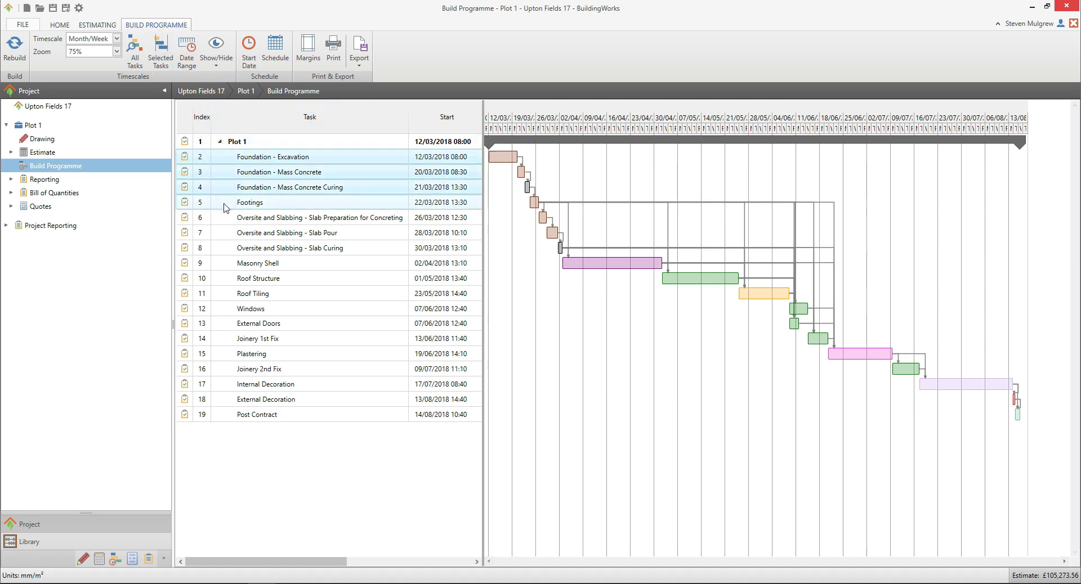
left_click(166, 66)
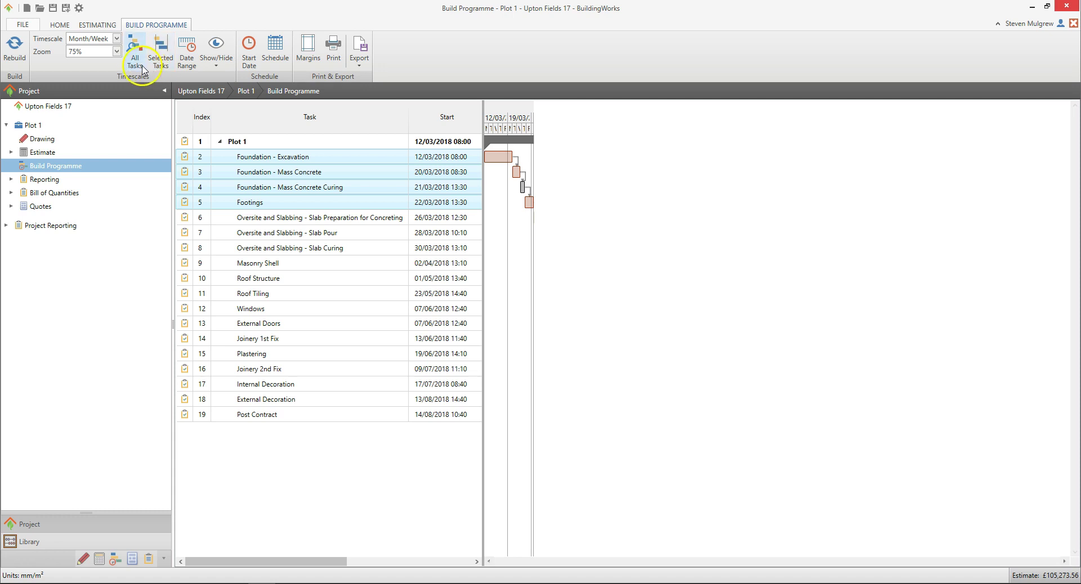
left_click(139, 66)
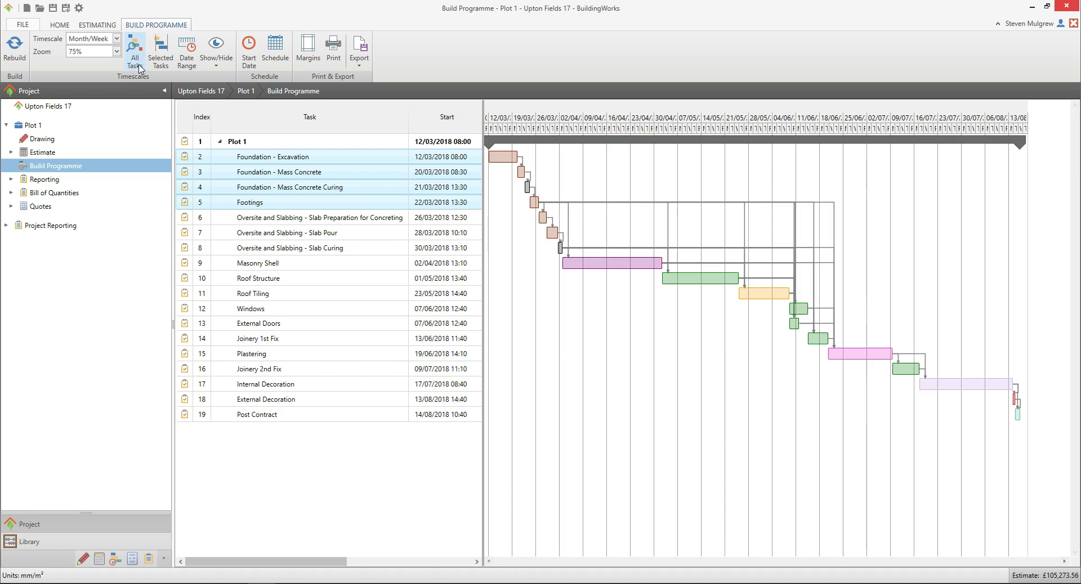
left_click(226, 66)
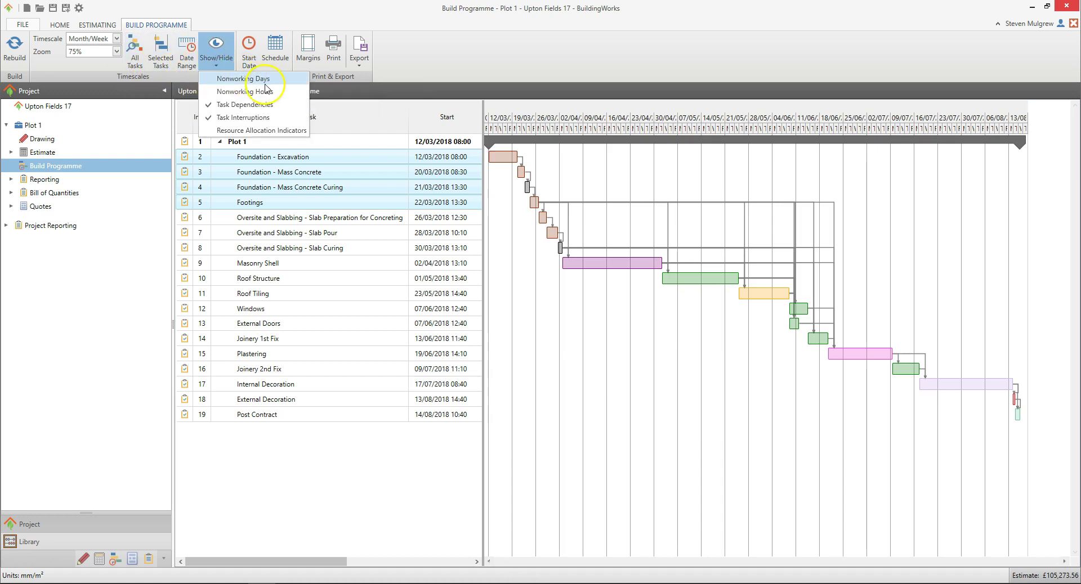
left_click(288, 121)
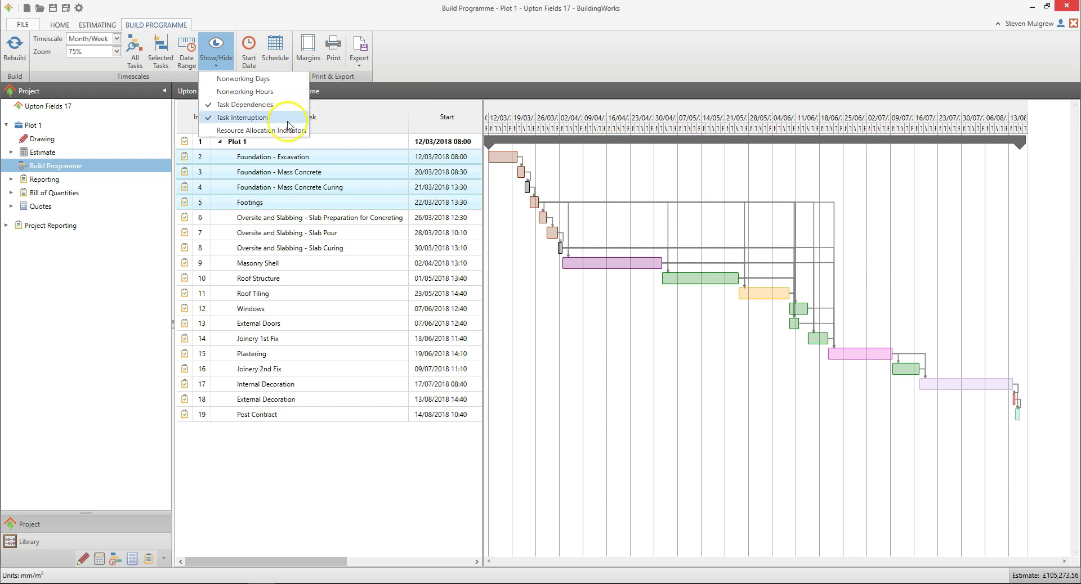
left_click(305, 134)
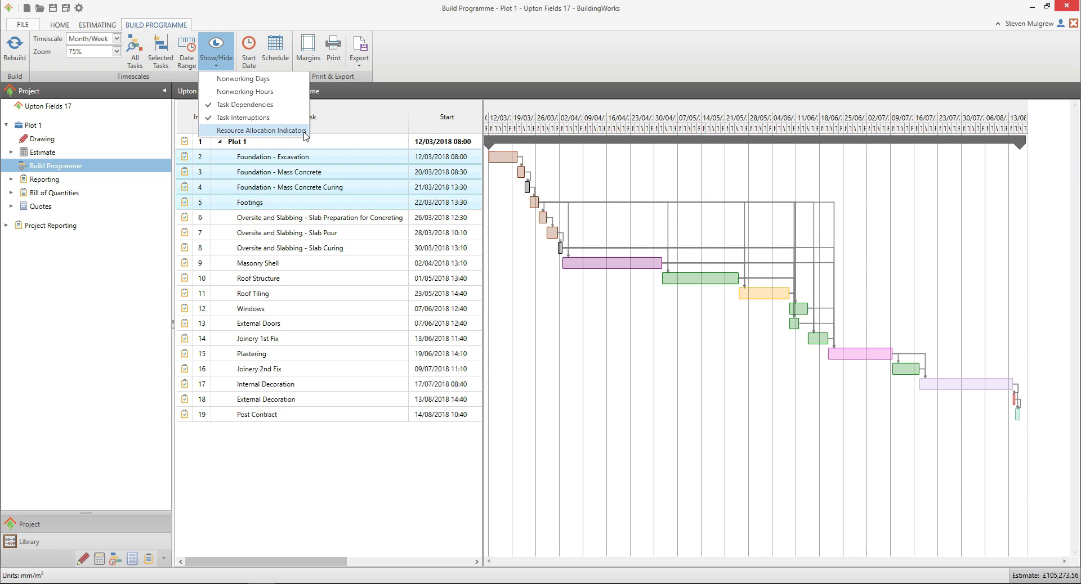
left_click(287, 108)
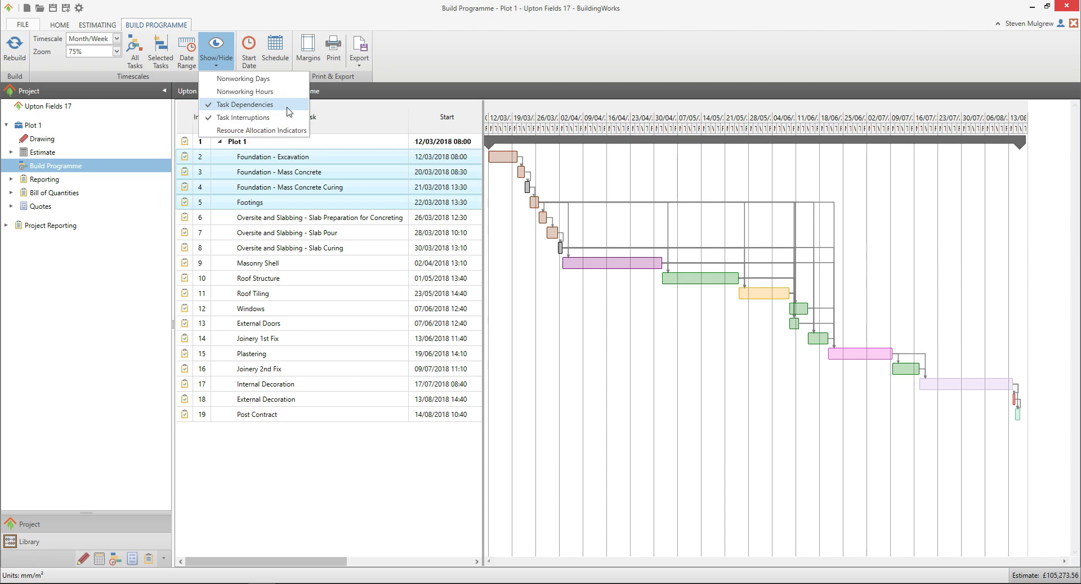
left_click(339, 118)
left_click(382, 74)
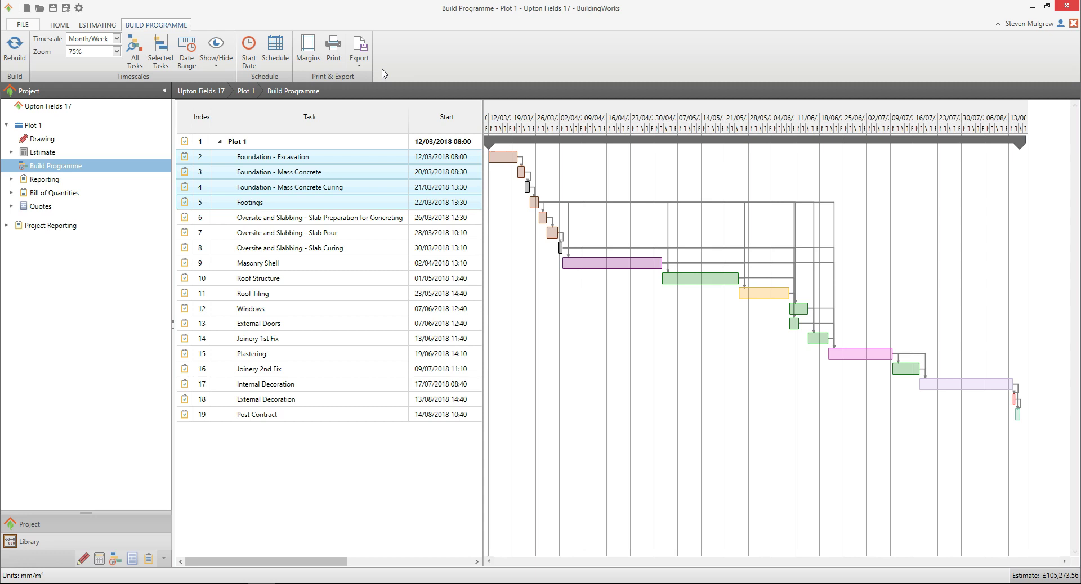
Set the Gantt chart's timescale to Week/Day and its zoom to 100%
left_click(117, 39)
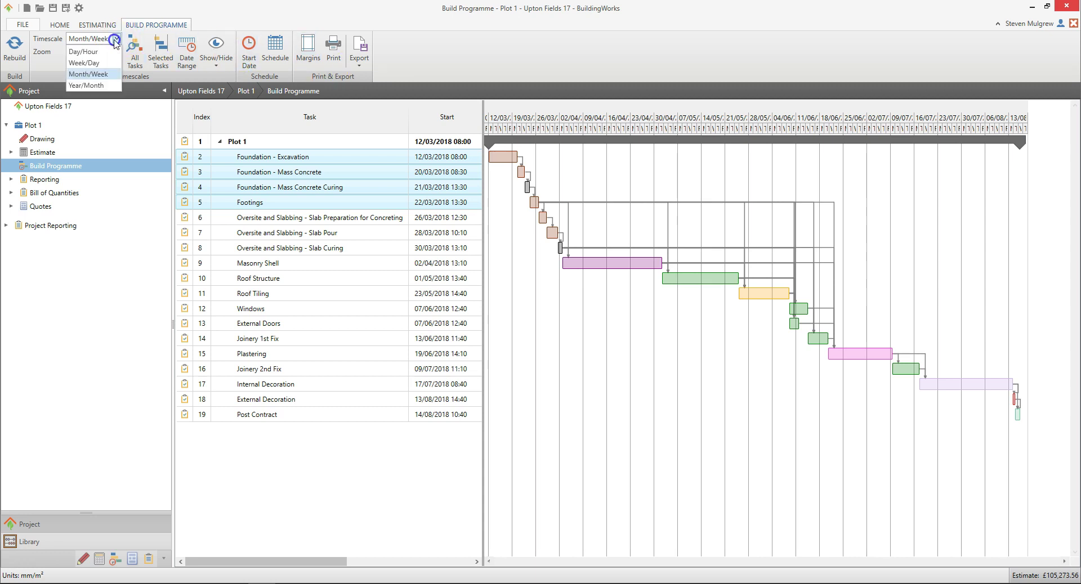
left_click(105, 62)
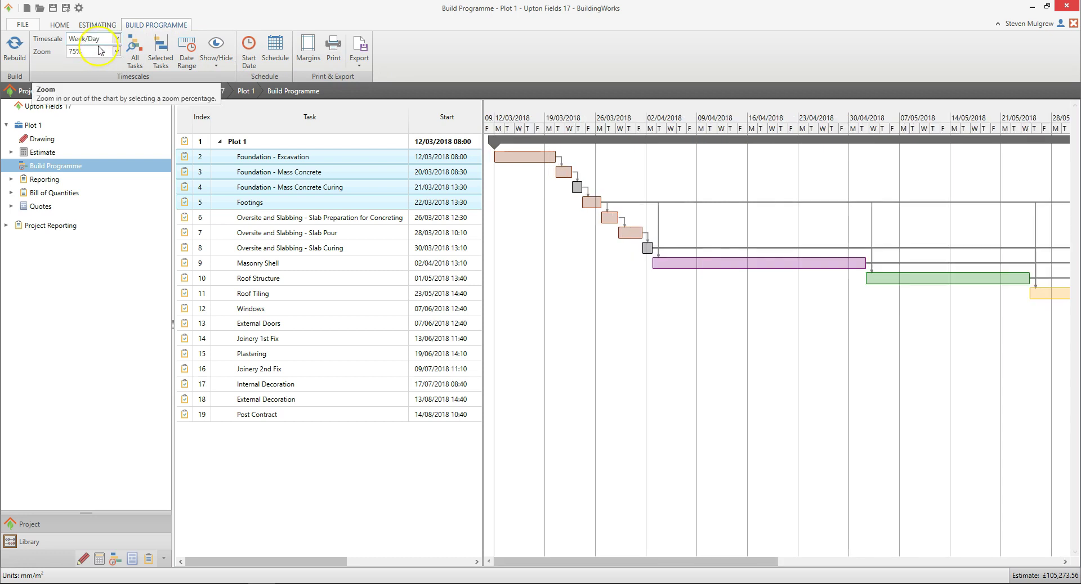
left_click(99, 52)
left_click(99, 98)
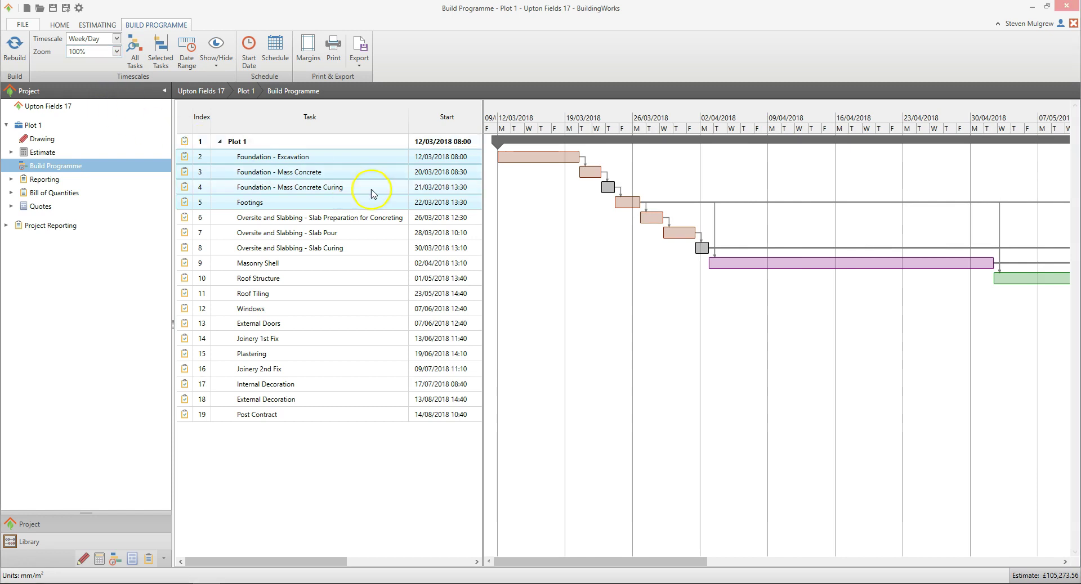
Extend the Footings task bar in the Gantt chart to end at about 28/03/2018
mouse_move(634, 209)
left_click_drag(635, 203, 661, 200)
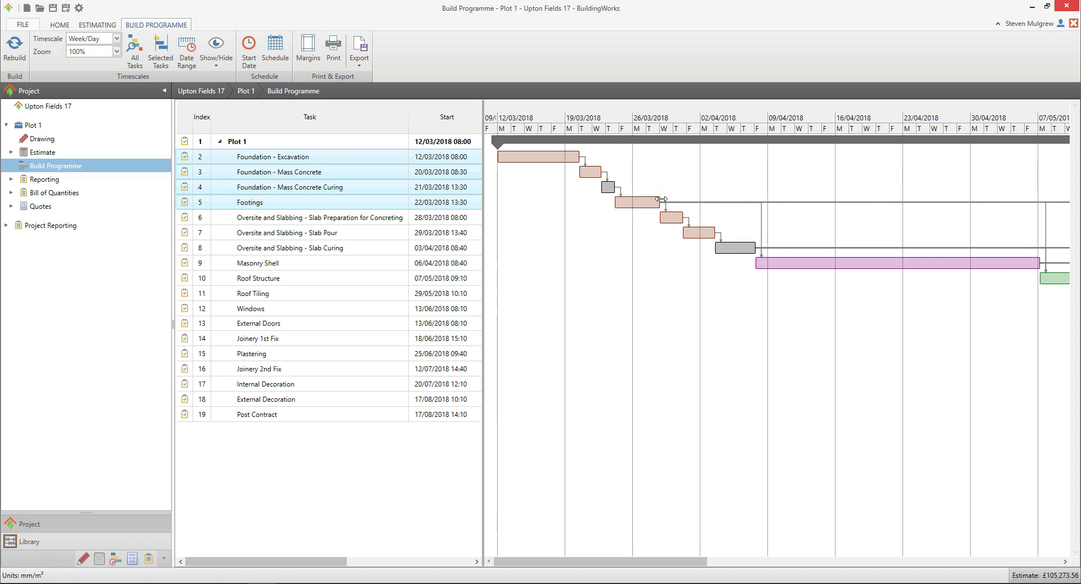
Move the Footings task bar in the Gantt chart so that it starts on 28/03/2018 at 08:00
left_click(644, 209)
left_click_drag(643, 205, 691, 204)
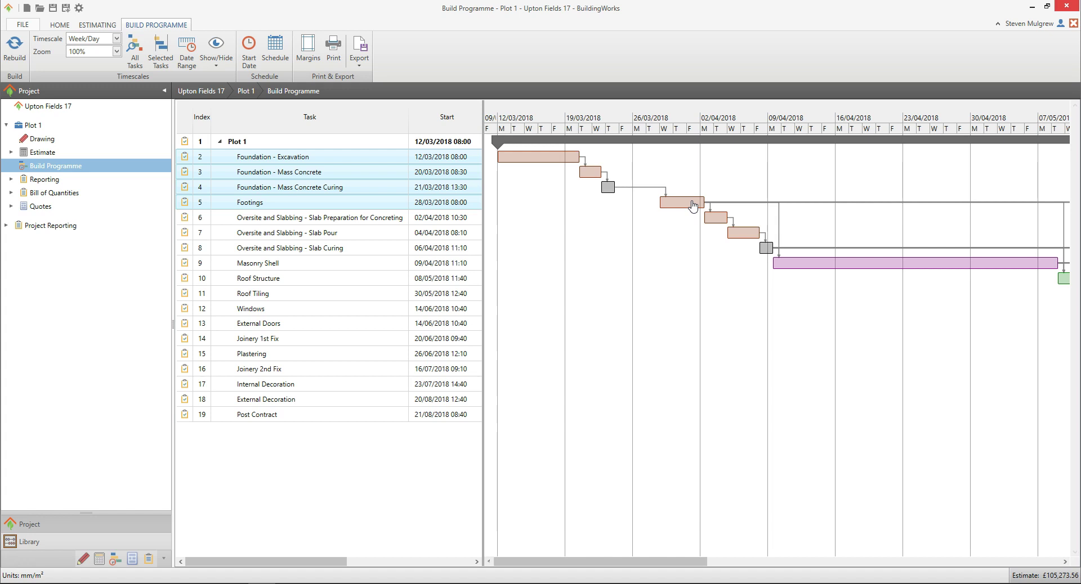
Link the end of the Footings bar to the Oversite and Slabbing - Slab Curing bar as a task dependency
left_click_drag(704, 203, 714, 210)
left_click(705, 201)
left_click_drag(705, 201, 768, 247)
left_click(767, 246)
Print the build programme's Task List And Chart on the HP Deskjet 1510 series printer in 2 copies
left_click(332, 62)
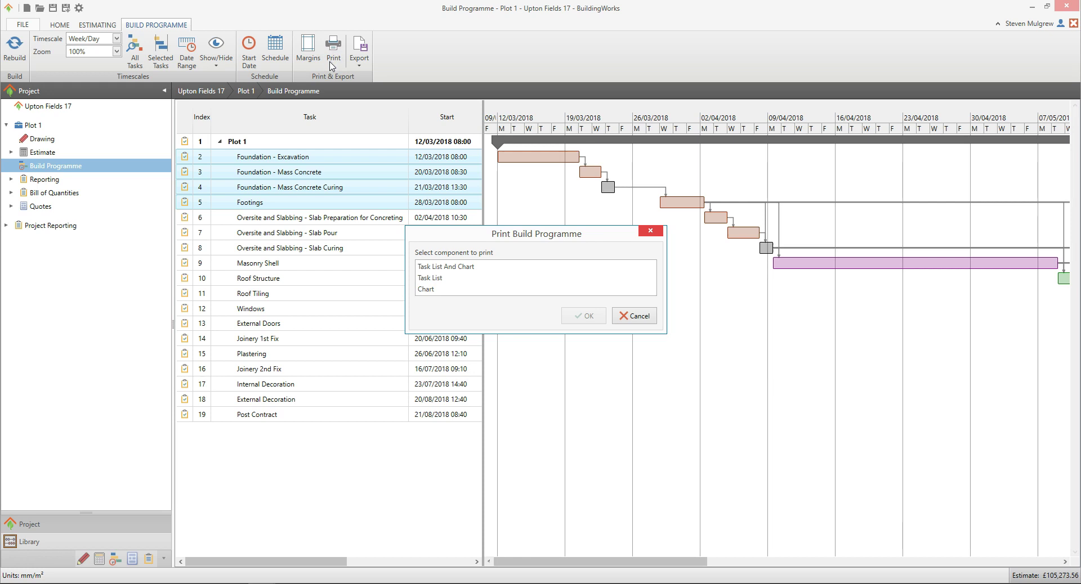
left_click(472, 267)
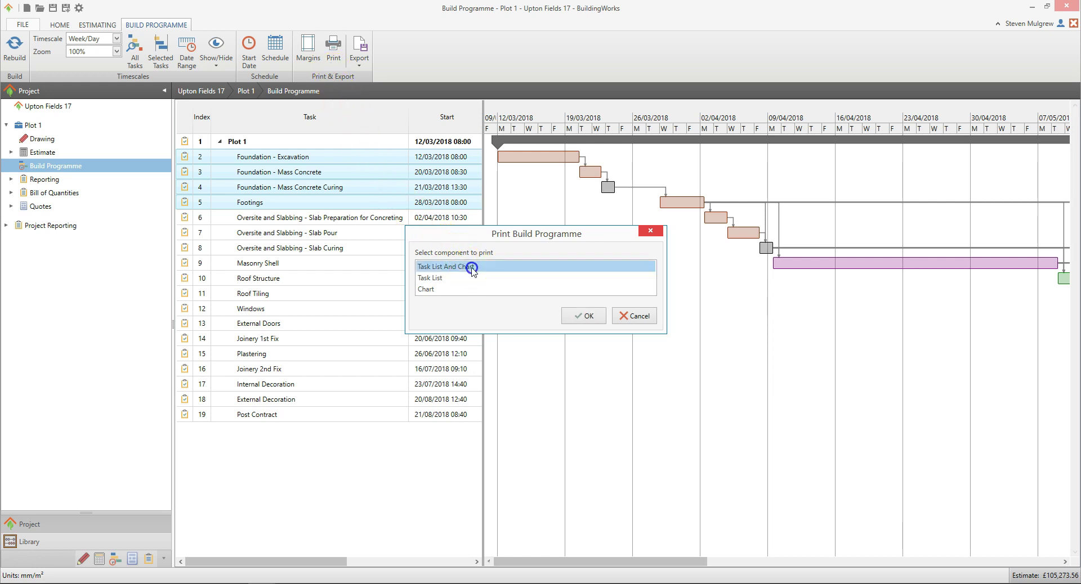
left_click(597, 321)
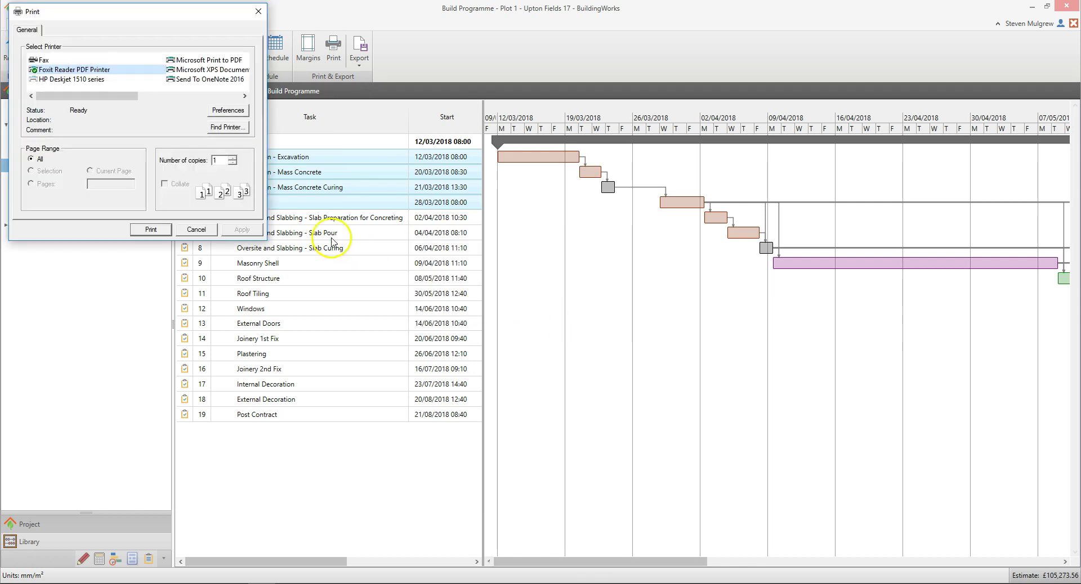
left_click(99, 80)
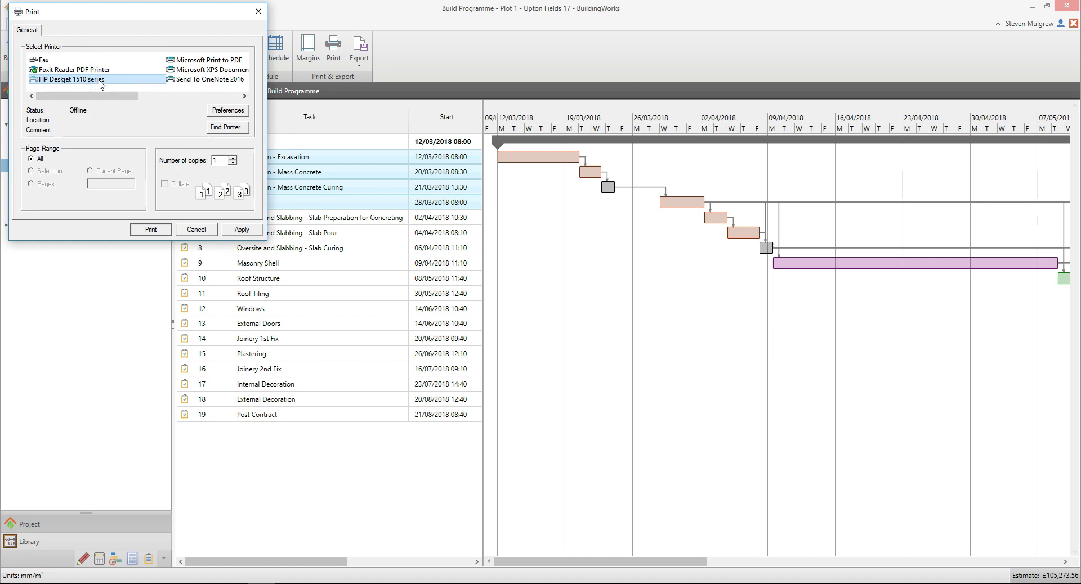
left_click(232, 158)
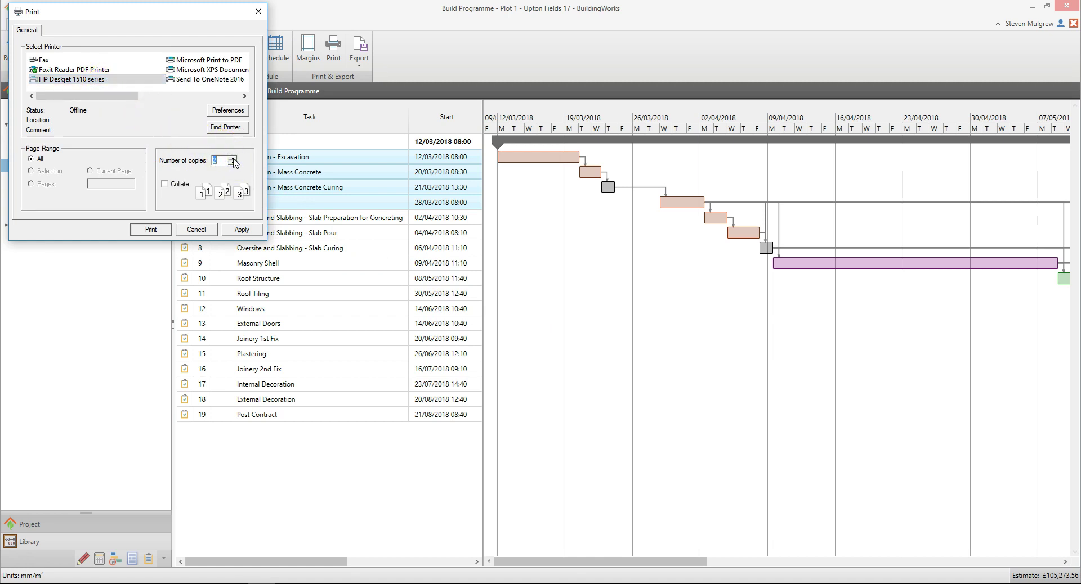
left_click(163, 229)
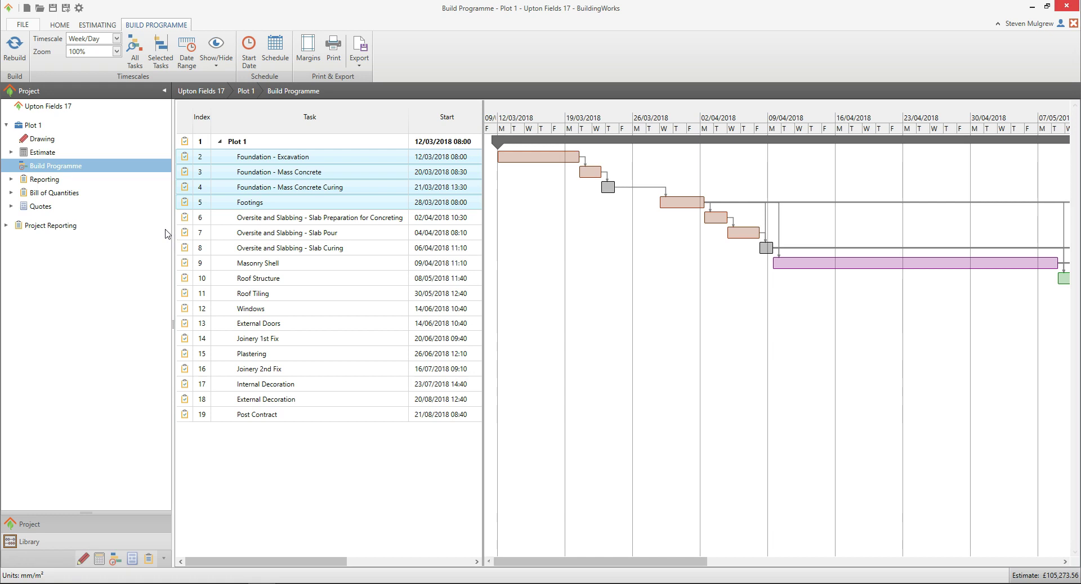
Export only the Chart as a PNG image named Upton Fields 17 - Plot 1.png in the BuildingWorks Projects folder
left_click(359, 57)
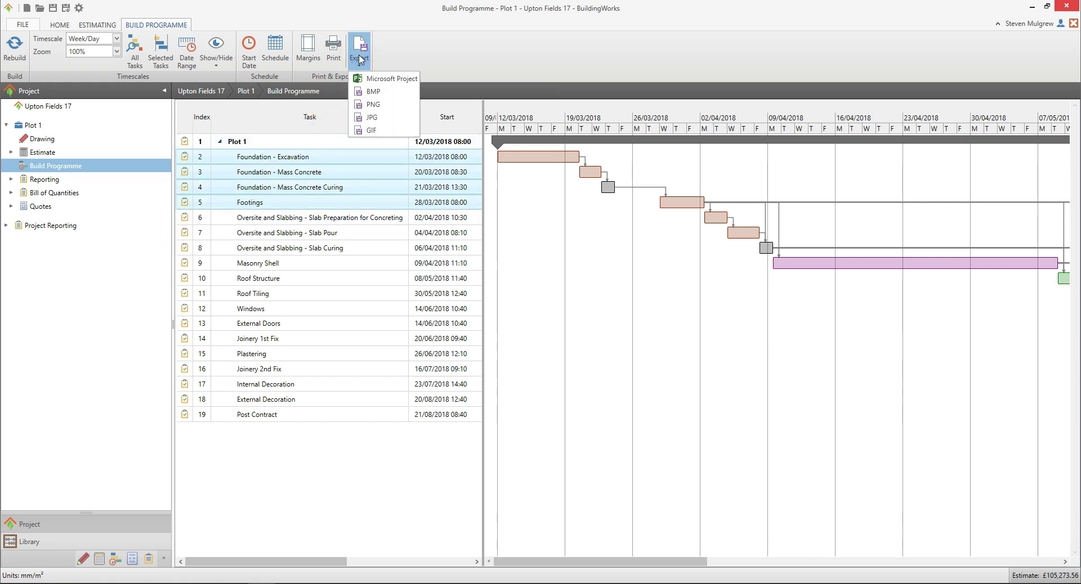
left_click(383, 107)
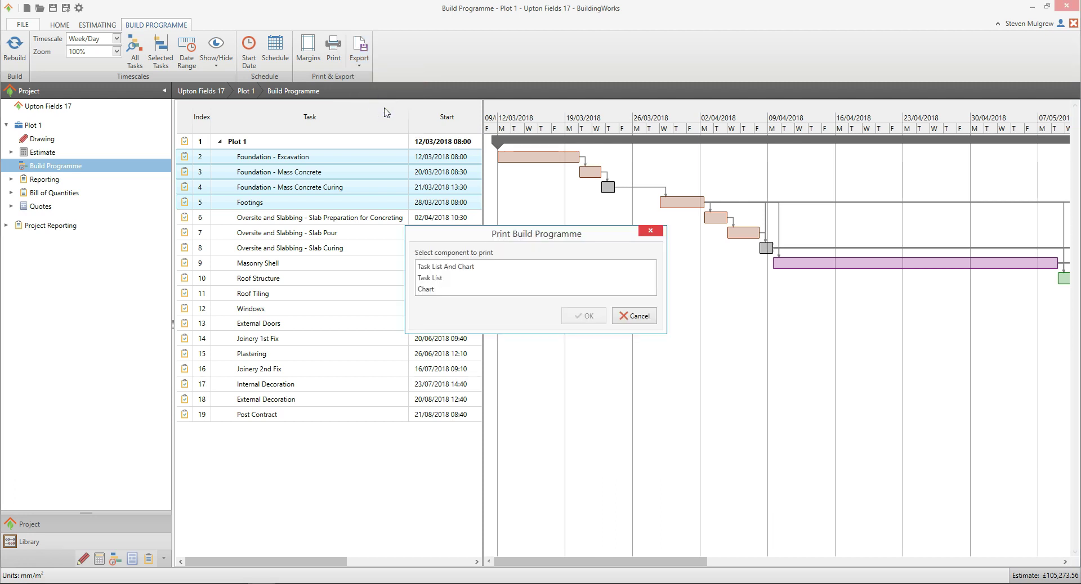
left_click(442, 288)
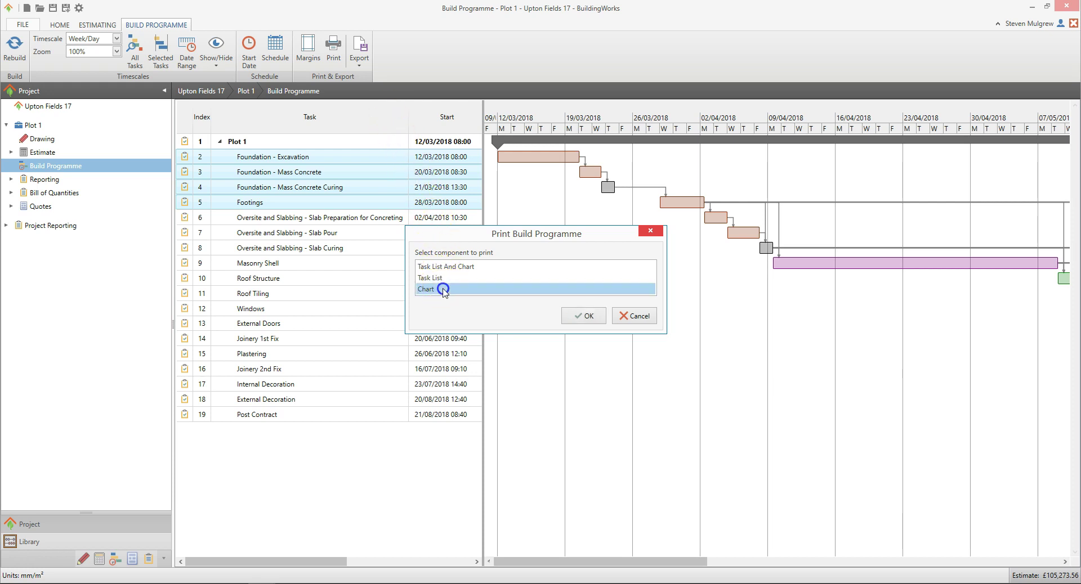
left_click(591, 321)
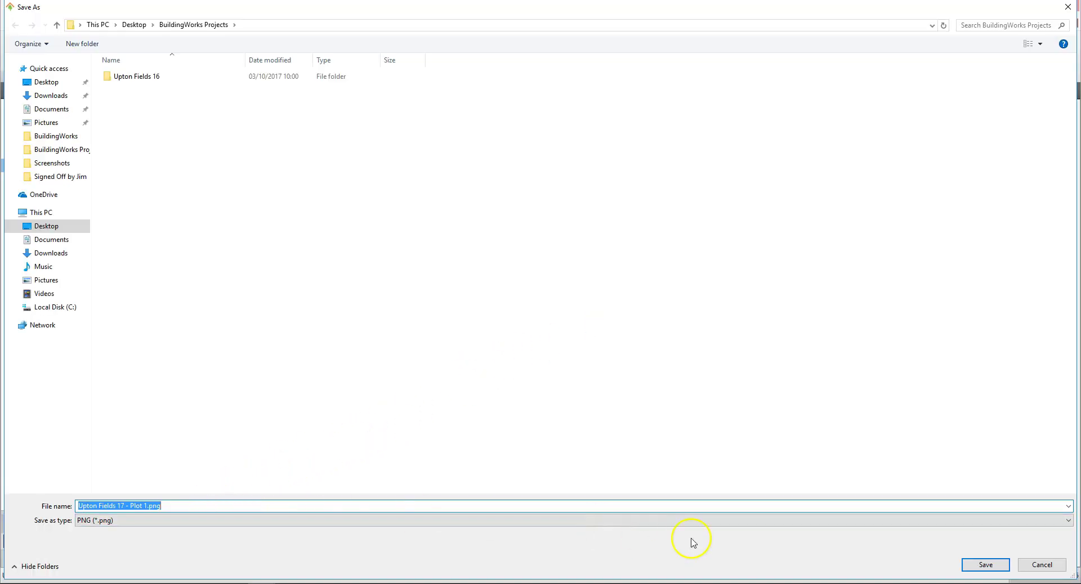
left_click(989, 565)
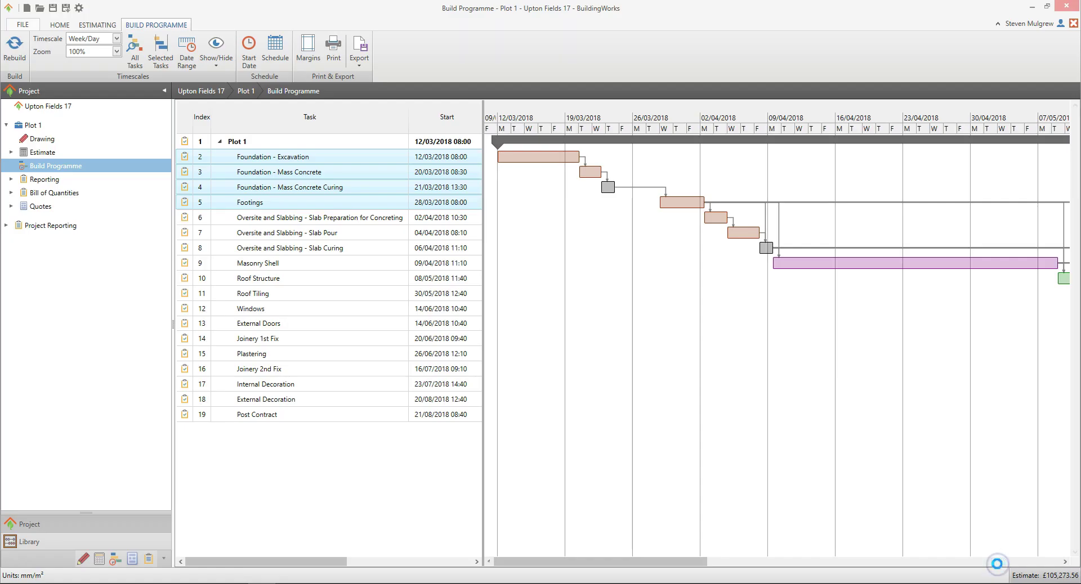